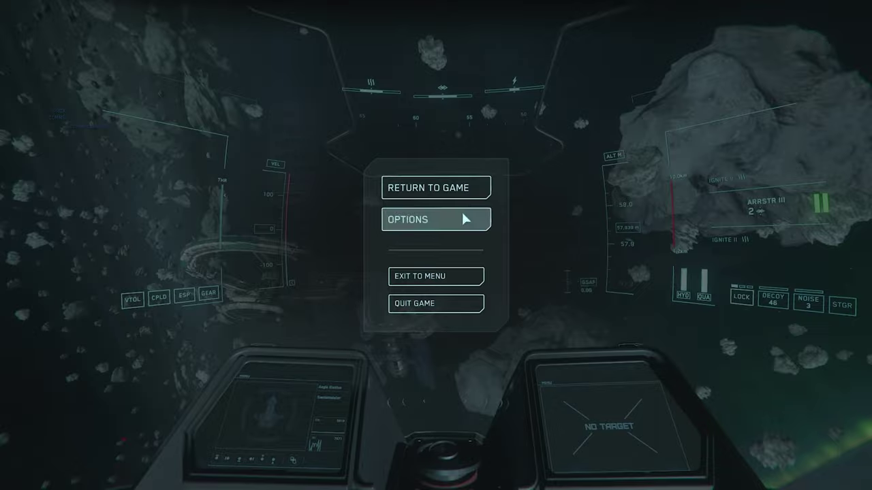
Open the advanced keybinding customization in the game options and switch the device to Joystick / HOTAS
{"action": "left_click", "coordinate": [463, 216]}
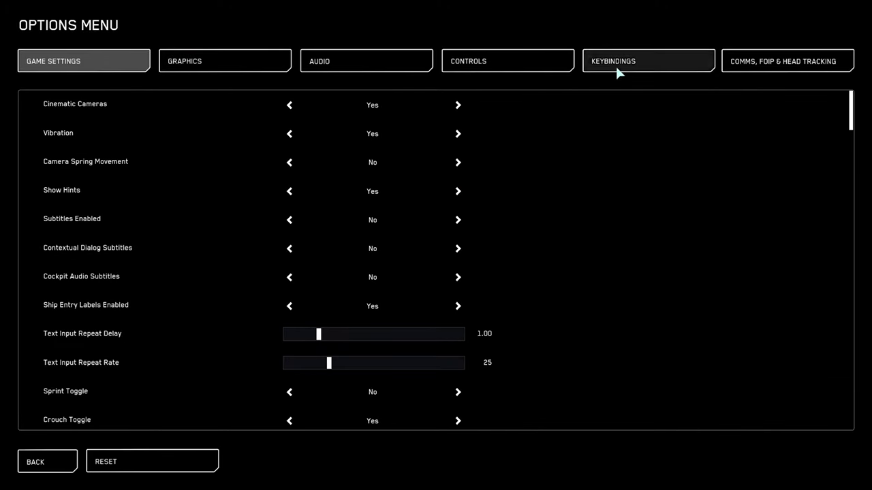
{"action": "left_click", "coordinate": [670, 63]}
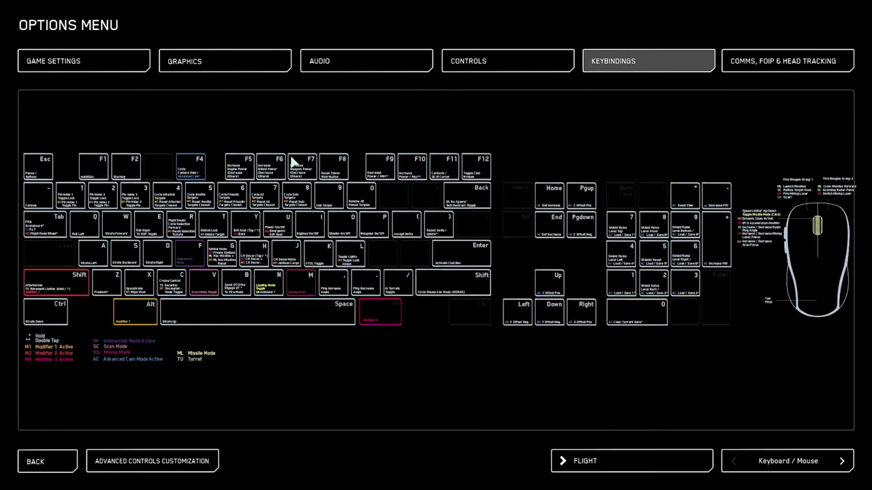
{"action": "left_click", "coordinate": [153, 471]}
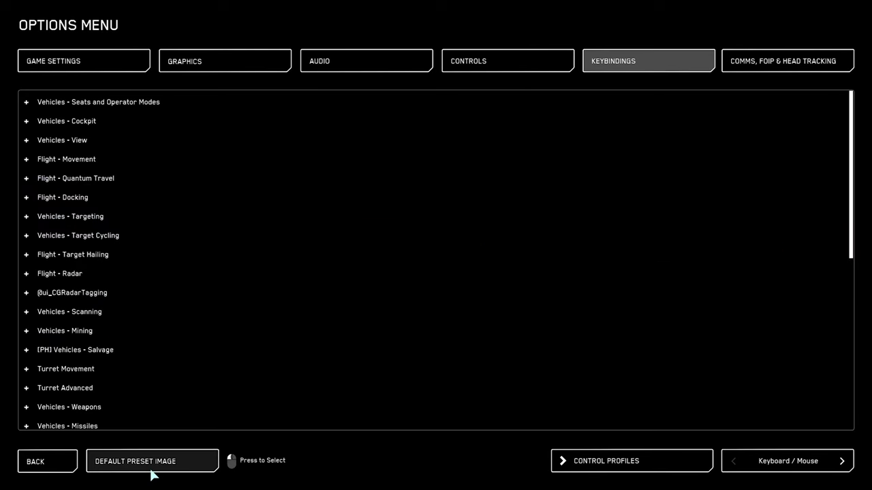
{"action": "left_click", "coordinate": [840, 462]}
{"action": "left_click", "coordinate": [828, 463]}
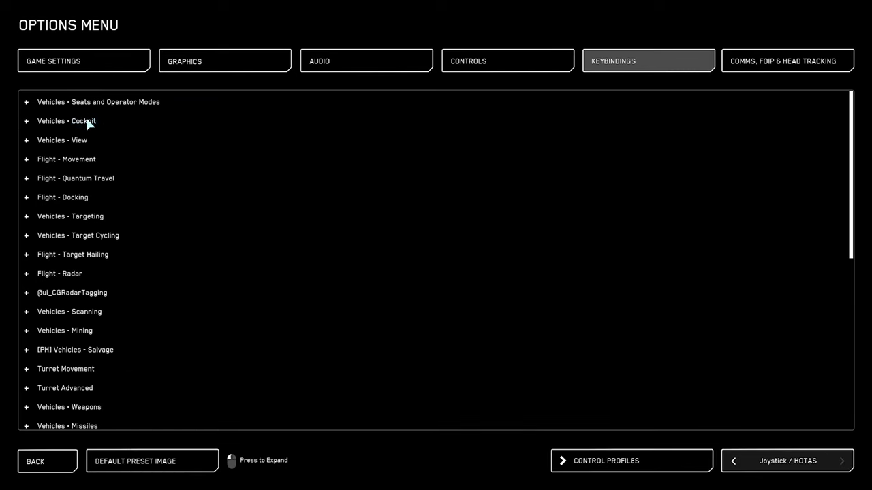
Review the joystick bindings in the Vehicles - Seats and Operator Modes and Vehicles - Cockpit categories
{"action": "left_click", "coordinate": [24, 106]}
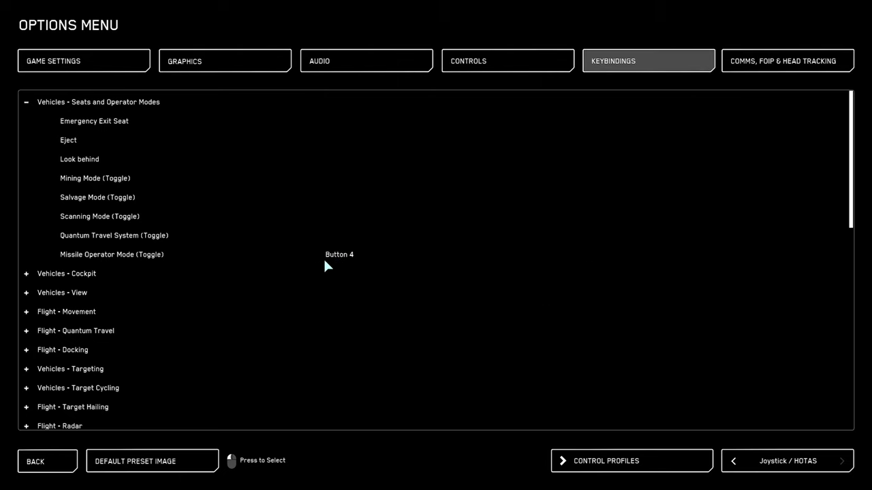
{"action": "left_click", "coordinate": [27, 274]}
{"action": "scroll", "coordinate": [87, 255], "scroll_direction": "down", "scroll_amount": 3}
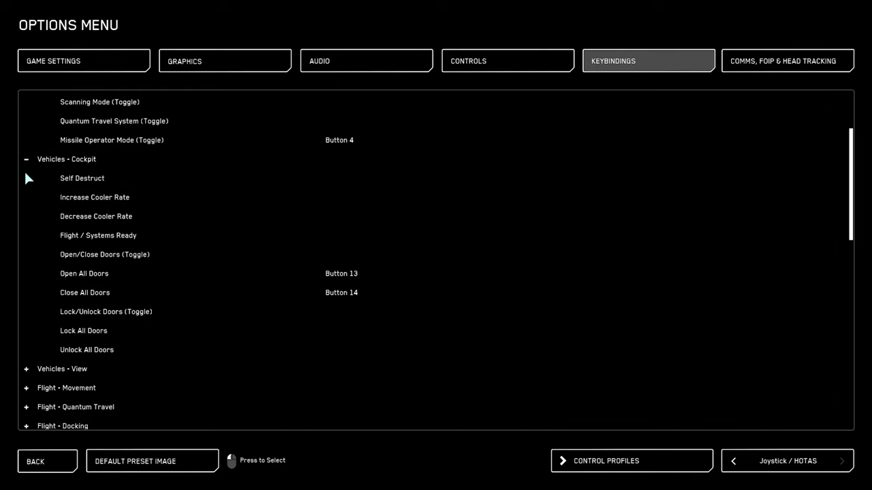
Review the Vehicles - View bindings, including looking around and cycling the camera view, then collapse the category
{"action": "left_click", "coordinate": [61, 368]}
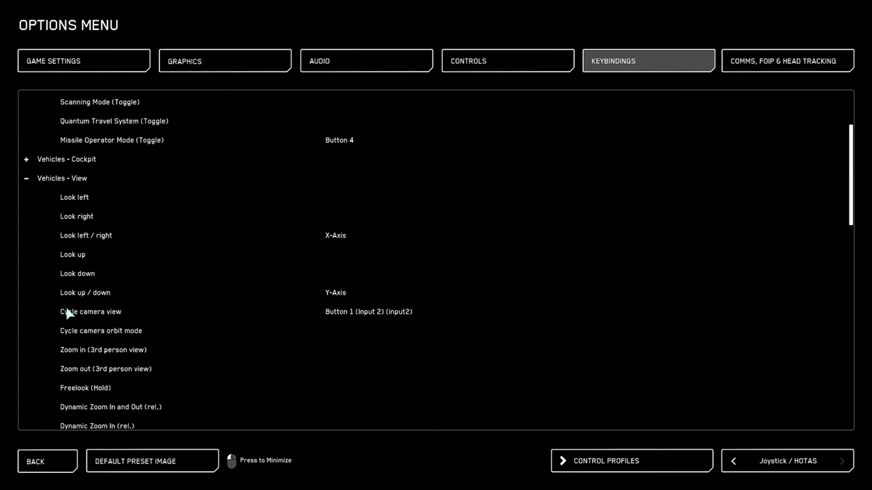
{"action": "scroll", "coordinate": [65, 282], "scroll_direction": "down", "scroll_amount": 5}
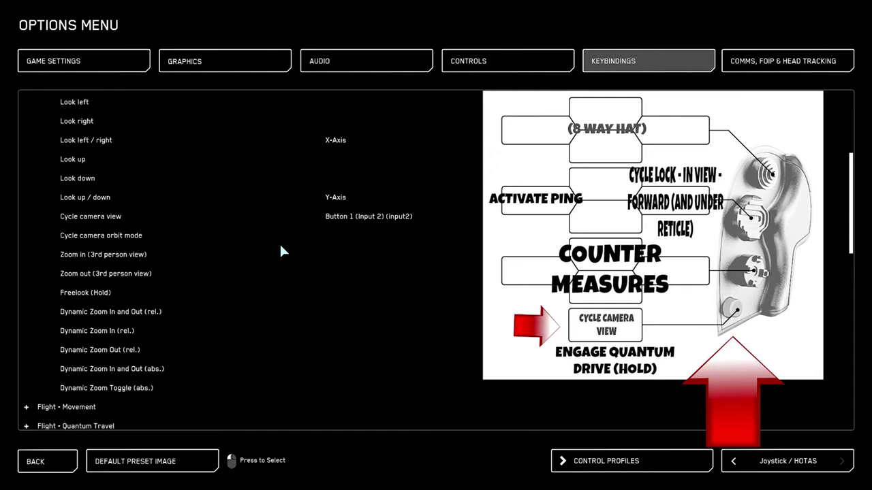
{"action": "left_click", "coordinate": [24, 121]}
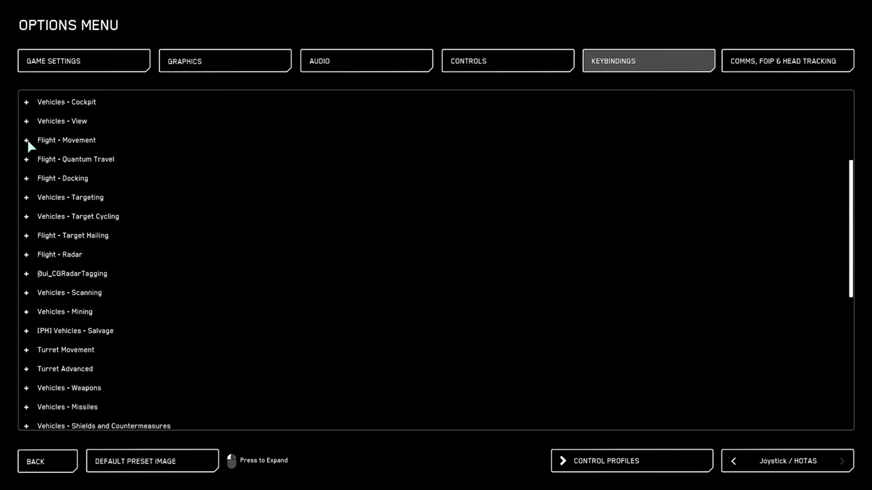
Examine the Flight - Movement bindings from pitch, yaw, roll and strafe through throttle, boost and speed limiter to the landing controls
{"action": "left_click", "coordinate": [27, 141]}
{"action": "scroll", "coordinate": [155, 264], "scroll_direction": "down", "scroll_amount": 1}
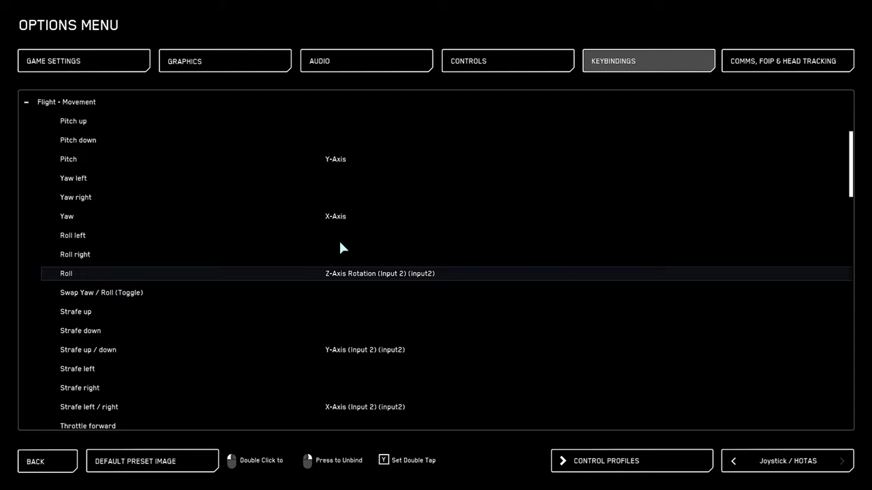
{"action": "scroll", "coordinate": [381, 344], "scroll_direction": "down", "scroll_amount": 5}
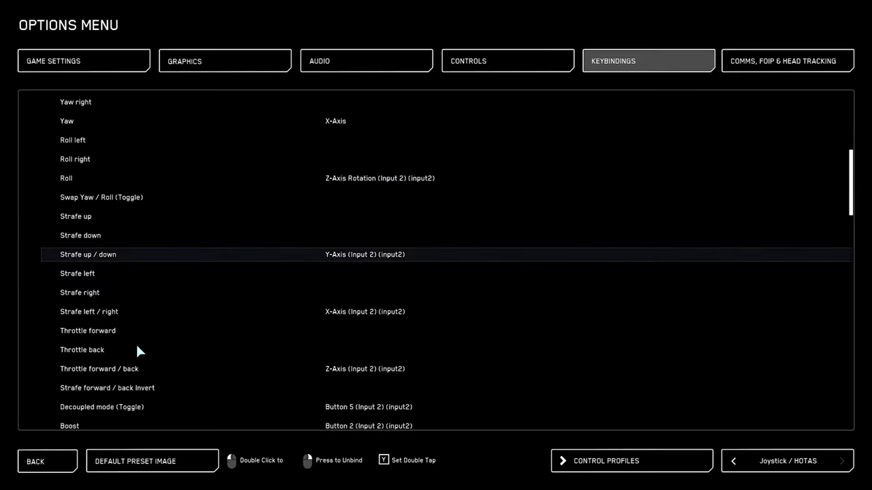
{"action": "scroll", "coordinate": [137, 349], "scroll_direction": "down", "scroll_amount": 5}
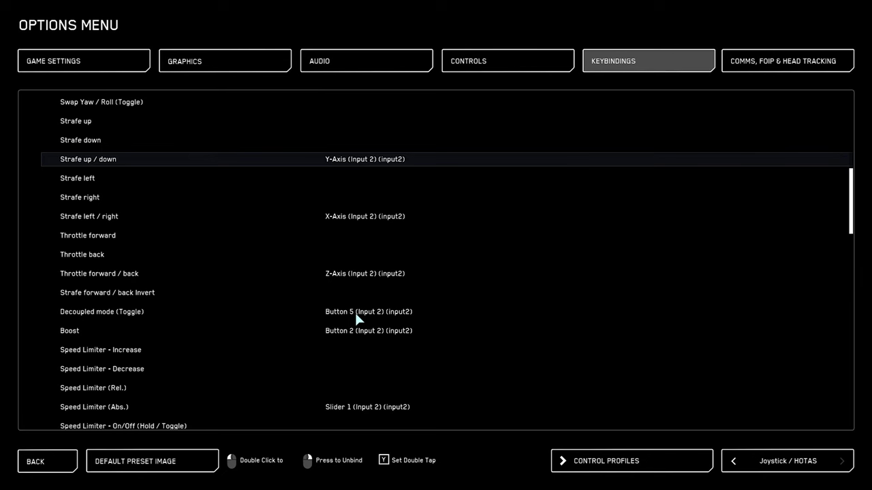
{"action": "scroll", "coordinate": [354, 310], "scroll_direction": "down", "scroll_amount": 2}
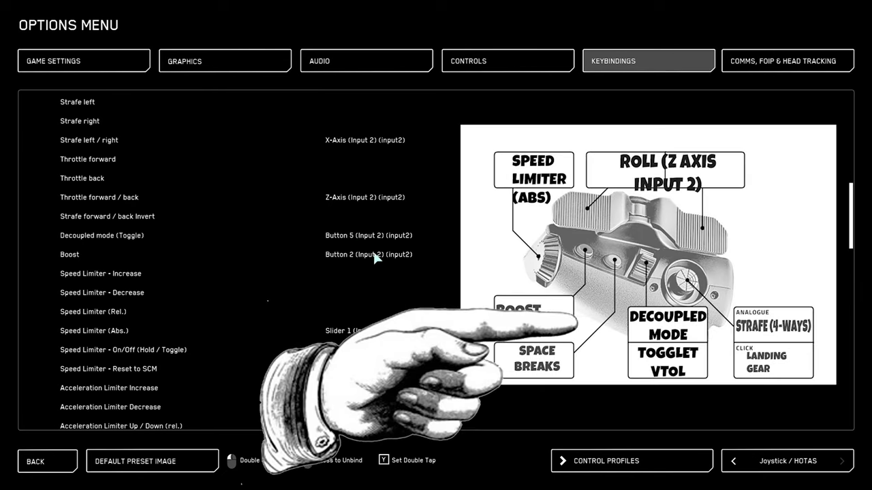
{"action": "scroll", "coordinate": [372, 252], "scroll_direction": "down", "scroll_amount": 3}
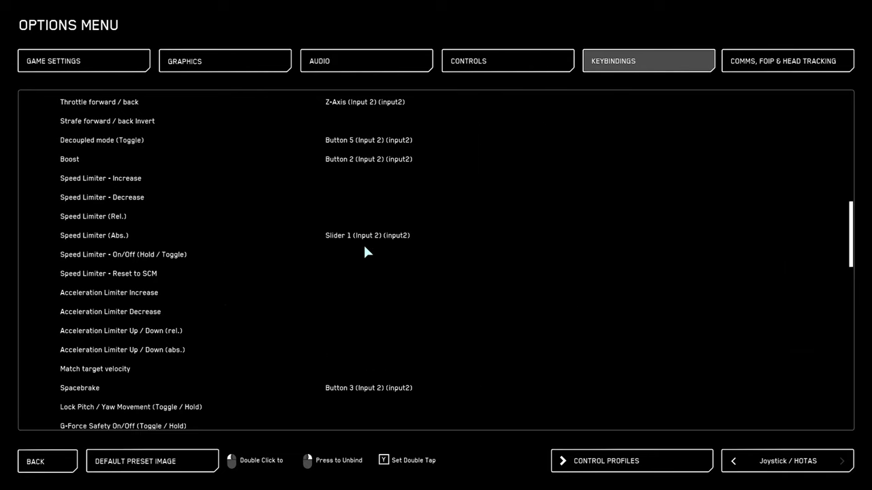
{"action": "scroll", "coordinate": [362, 245], "scroll_direction": "down", "scroll_amount": 5}
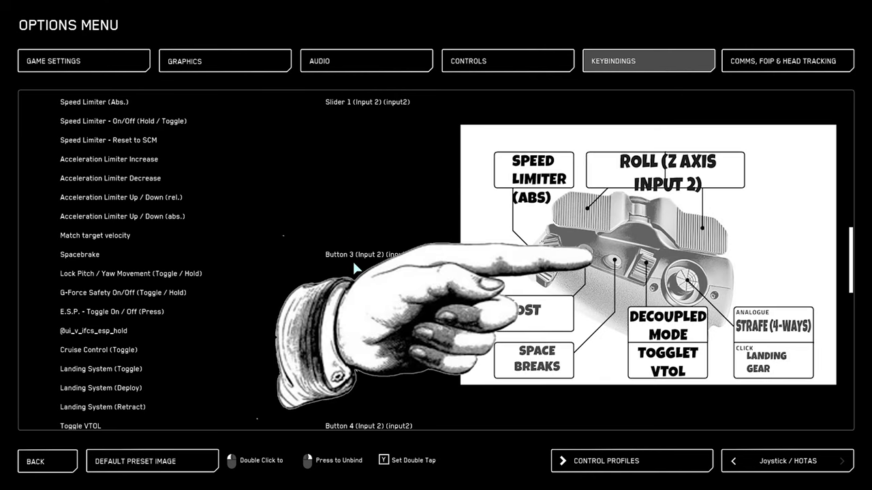
{"action": "scroll", "coordinate": [351, 274], "scroll_direction": "down", "scroll_amount": 3}
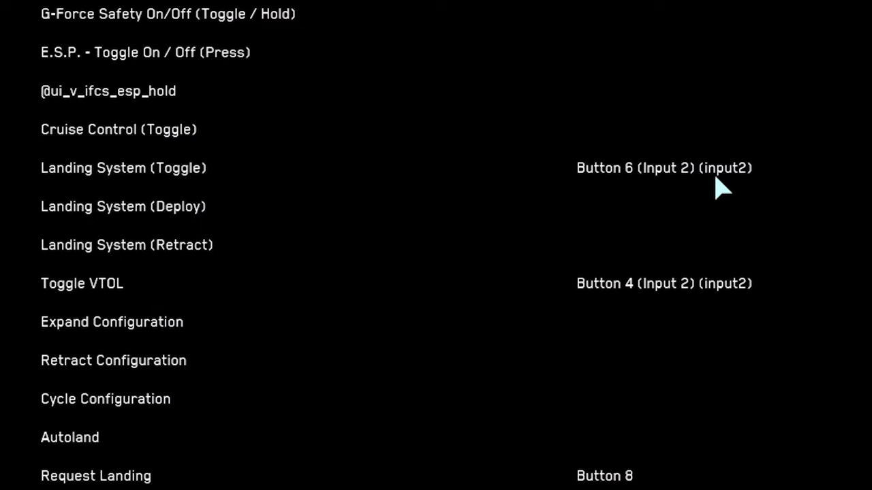
{"action": "scroll", "coordinate": [679, 228], "scroll_direction": "down", "scroll_amount": 1}
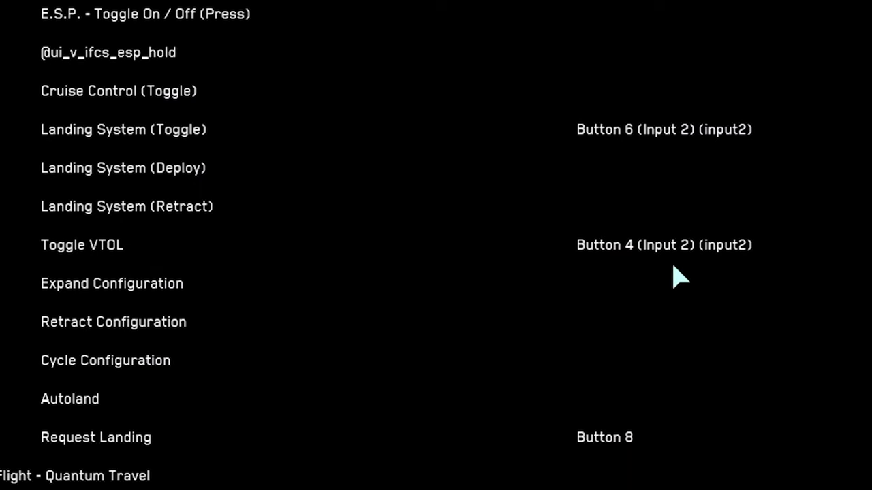
{"action": "scroll", "coordinate": [593, 274], "scroll_direction": "down", "scroll_amount": 4}
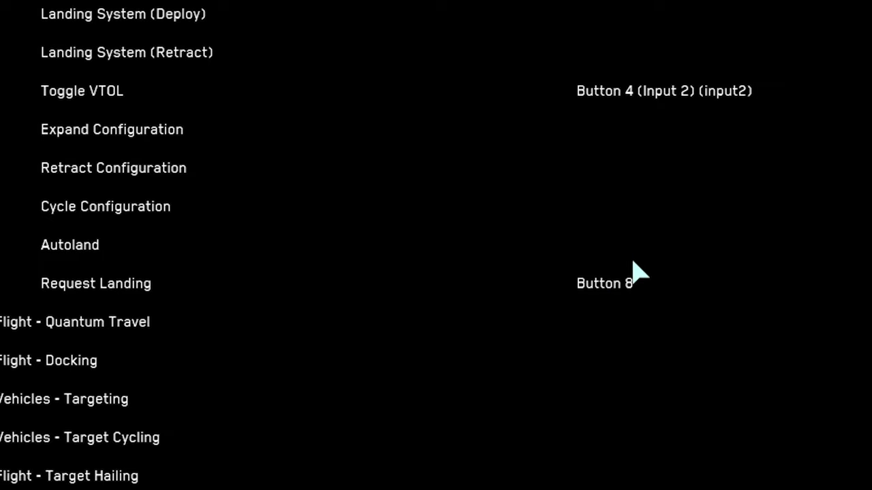
Collapse Vehicles - Targeting and review the Cycle Lock - In View bindings under Vehicles - Target Cycling
{"action": "scroll", "coordinate": [554, 369], "scroll_direction": "down", "scroll_amount": 2}
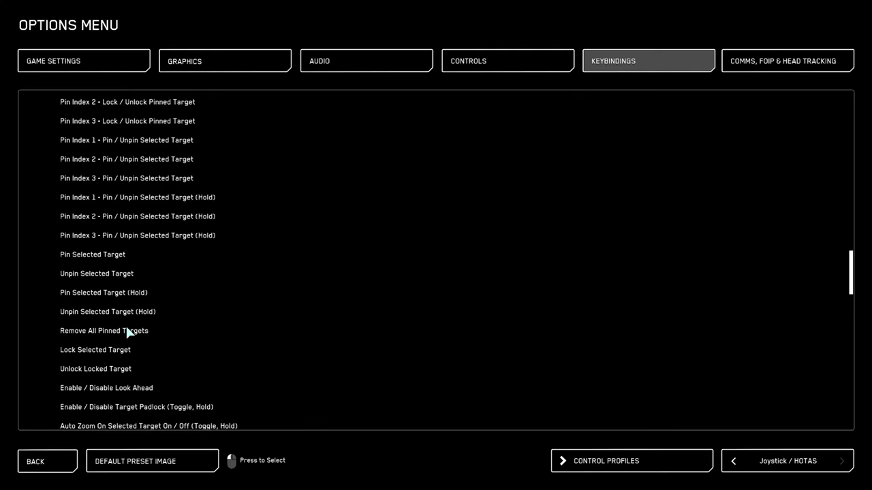
{"action": "scroll", "coordinate": [129, 286], "scroll_direction": "up", "scroll_amount": 2}
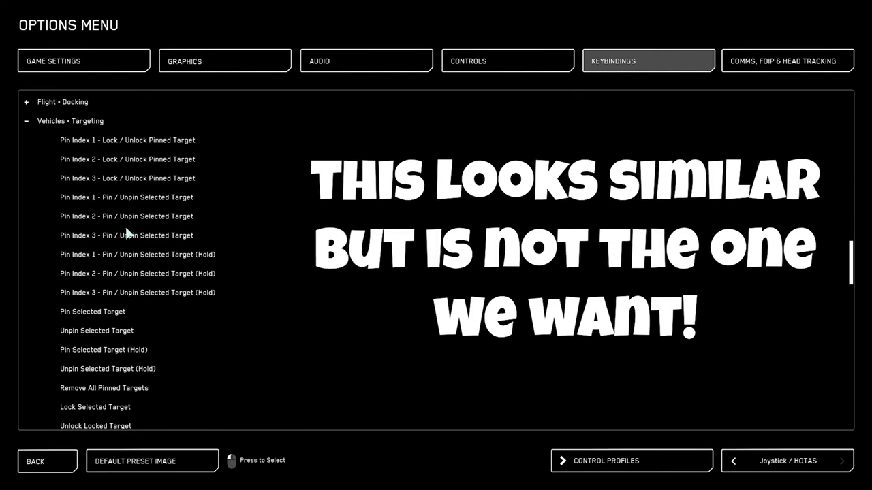
{"action": "left_click", "coordinate": [32, 123]}
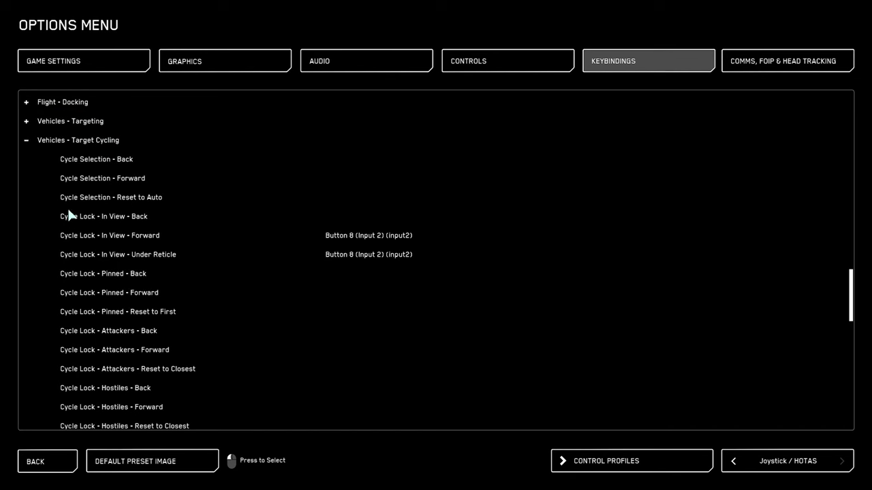
{"action": "scroll", "coordinate": [174, 246], "scroll_direction": "down", "scroll_amount": 2}
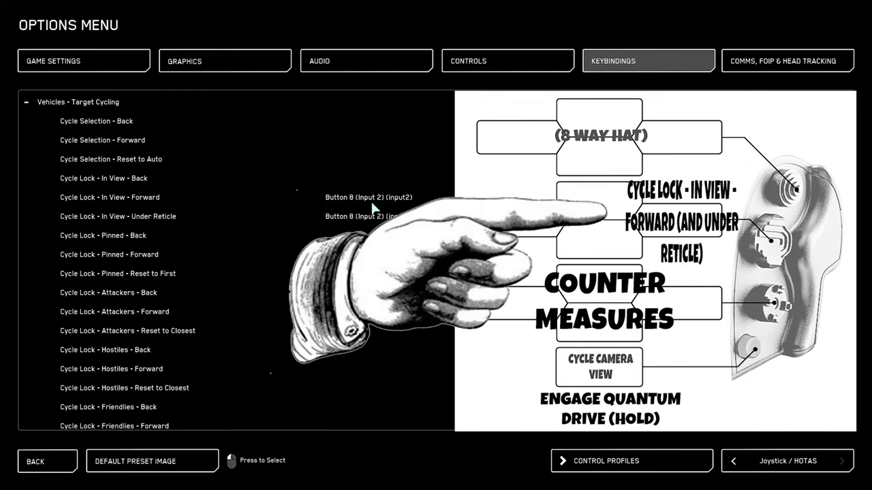
{"action": "scroll", "coordinate": [360, 299], "scroll_direction": "down", "scroll_amount": 14}
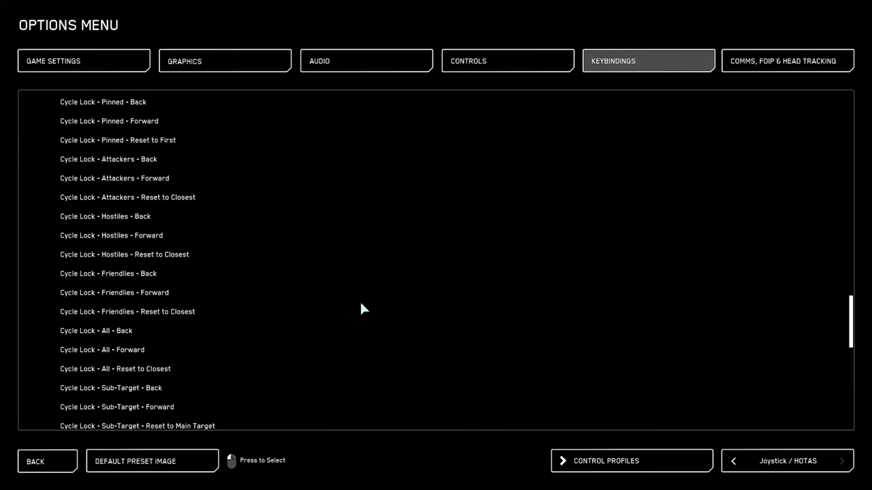
Expand the Flight - Radar category and check the binding for Activate Ping
{"action": "scroll", "coordinate": [34, 270], "scroll_direction": "down", "scroll_amount": 2}
{"action": "left_click", "coordinate": [24, 256]}
{"action": "scroll", "coordinate": [27, 247], "scroll_direction": "down", "scroll_amount": 3}
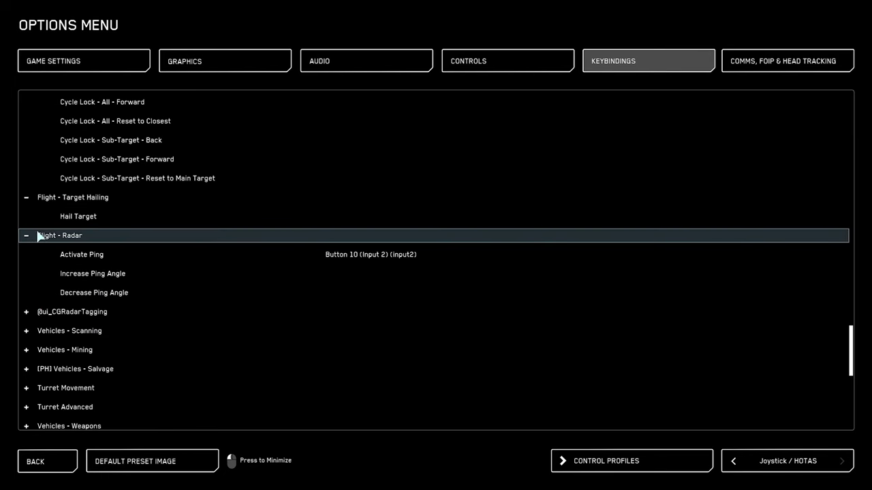
{"action": "scroll", "coordinate": [51, 233], "scroll_direction": "down", "scroll_amount": 2}
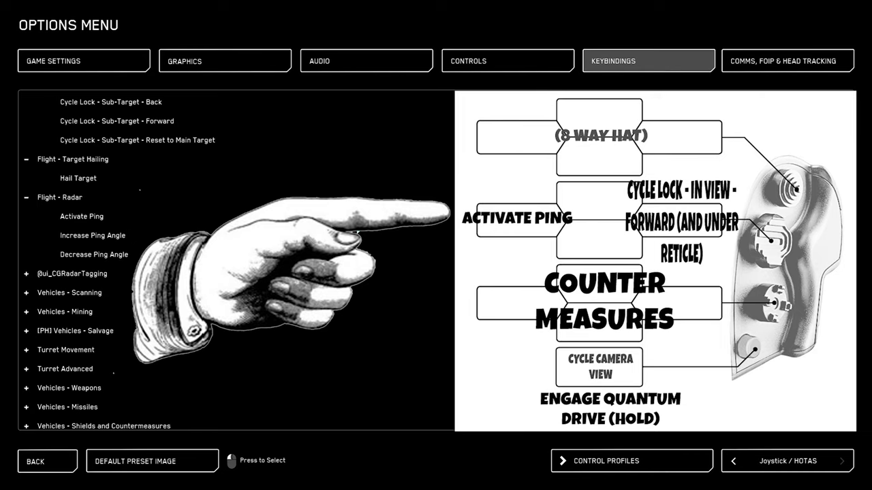
Check the Fire Weapon bindings in the Vehicles - Weapons category and collapse it
{"action": "scroll", "coordinate": [25, 143], "scroll_direction": "down", "scroll_amount": 6}
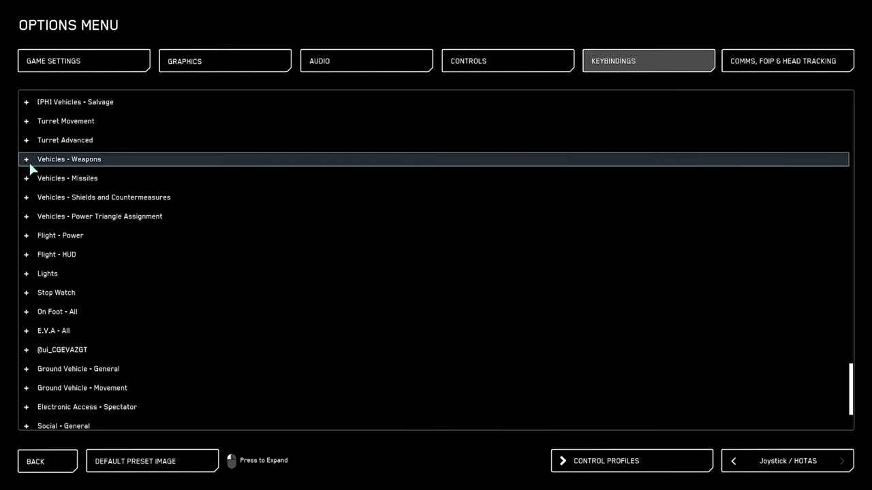
{"action": "left_click", "coordinate": [28, 161]}
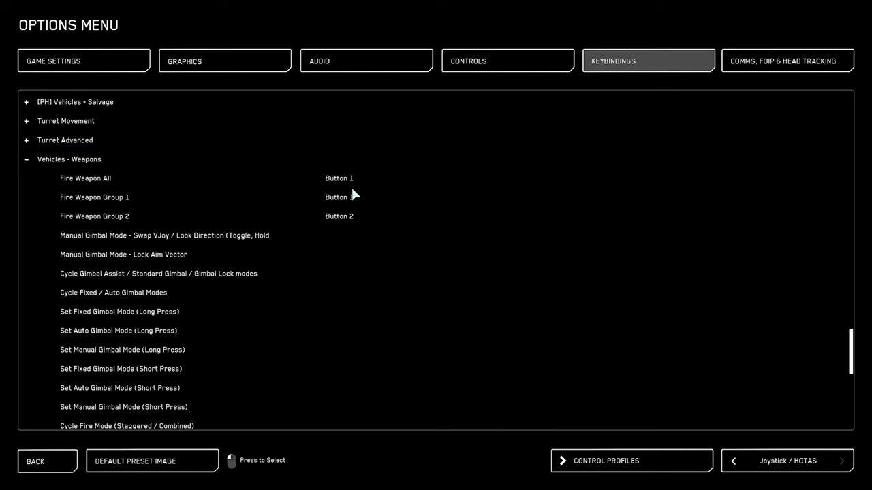
{"action": "scroll", "coordinate": [21, 144], "scroll_direction": "down", "scroll_amount": 1}
{"action": "left_click", "coordinate": [21, 141]}
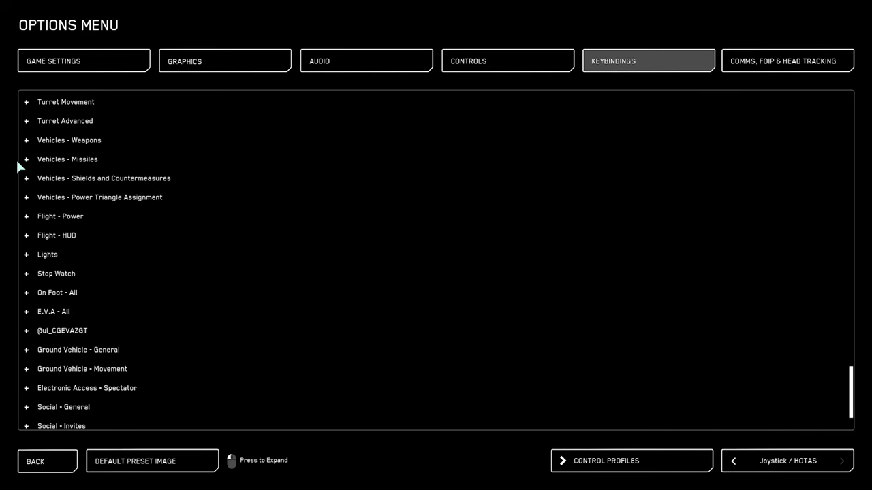
Review the launch, cycle and armed-count bindings in the Vehicles - Missiles category and collapse it
{"action": "left_click", "coordinate": [26, 159]}
{"action": "scroll", "coordinate": [333, 204], "scroll_direction": "down", "scroll_amount": 2}
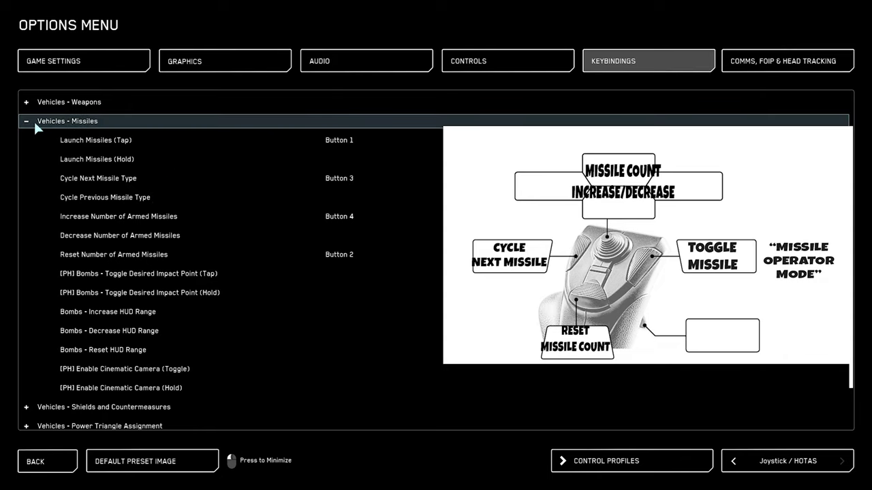
{"action": "scroll", "coordinate": [29, 130], "scroll_direction": "up", "scroll_amount": 2}
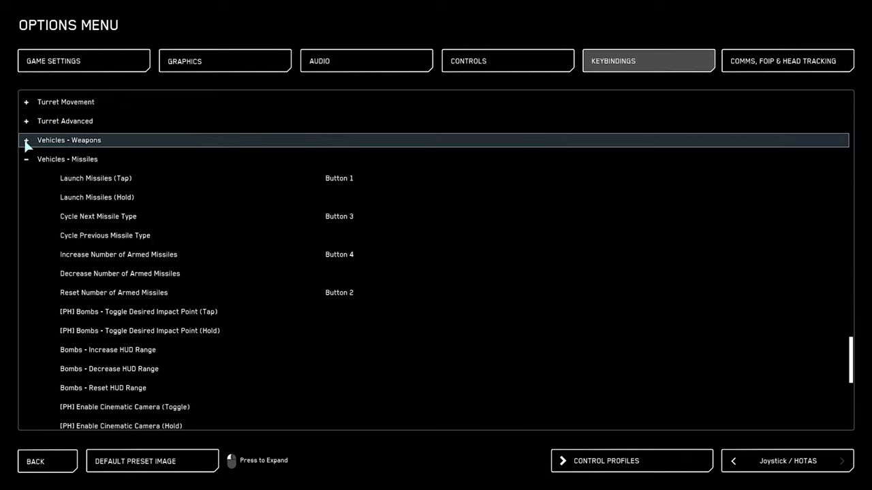
{"action": "scroll", "coordinate": [26, 143], "scroll_direction": "down", "scroll_amount": 1}
{"action": "left_click", "coordinate": [30, 135]}
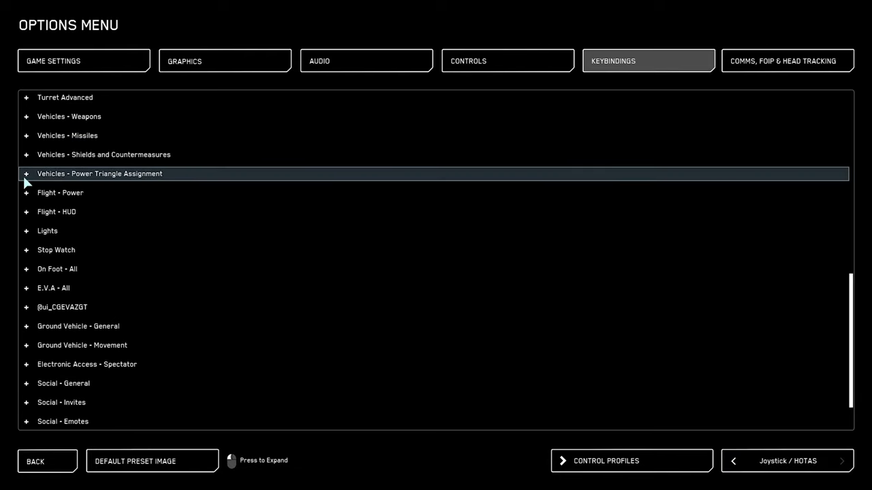
Review the decoy and noise bindings in Vehicles - Shields and Countermeasures and collapse the category
{"action": "left_click", "coordinate": [21, 154]}
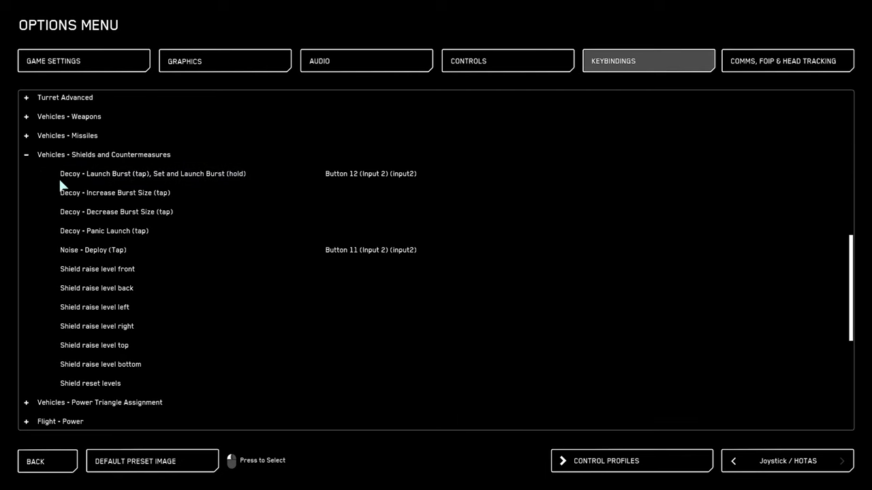
{"action": "left_click", "coordinate": [28, 158]}
{"action": "left_click", "coordinate": [27, 158]}
{"action": "left_click", "coordinate": [27, 155]}
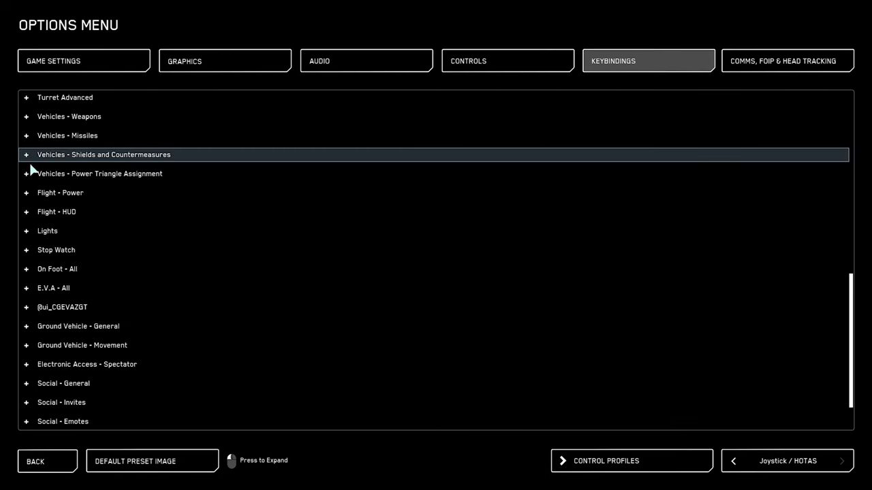
Expand Vehicles - Power Triangle Assignment, examine its Set to Max bindings and select Weapons - Set to Max (Tap)
{"action": "left_click", "coordinate": [30, 173]}
{"action": "scroll", "coordinate": [257, 273], "scroll_direction": "down", "scroll_amount": 3}
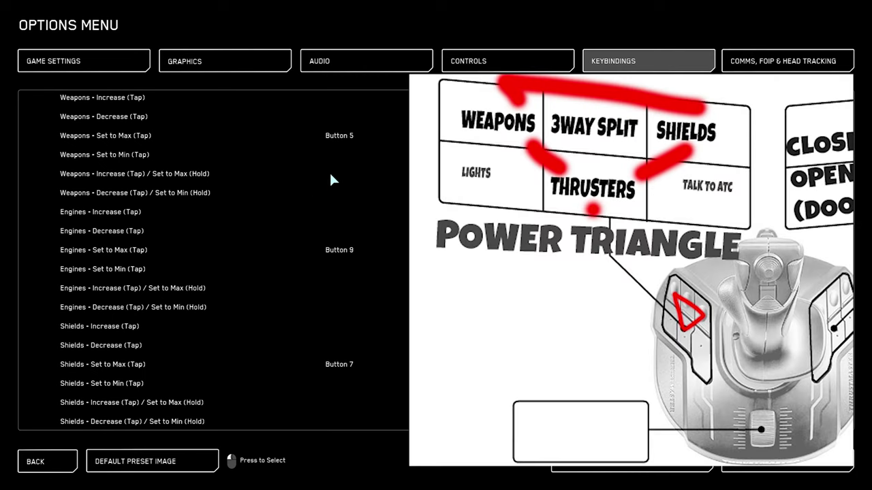
{"action": "left_click", "coordinate": [332, 136]}
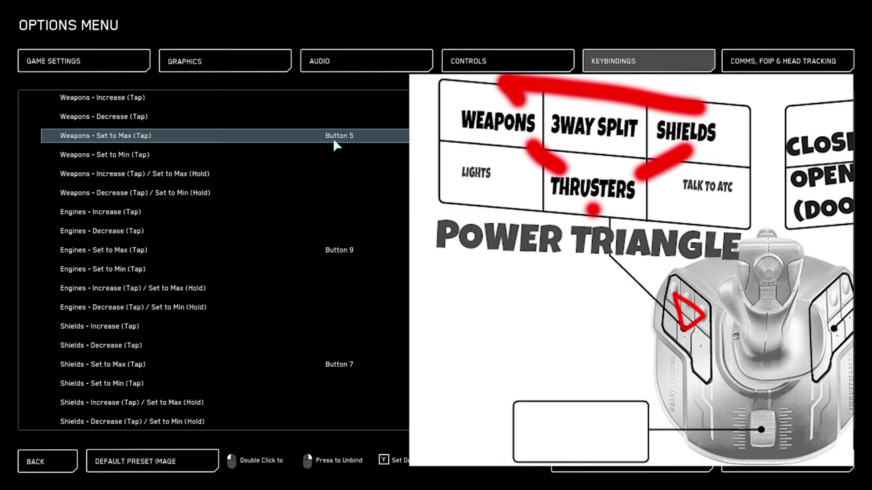
Review the Engines - Set to Max (Tap) and Reset Assignments bindings in the power triangle category
{"action": "left_click", "coordinate": [346, 251]}
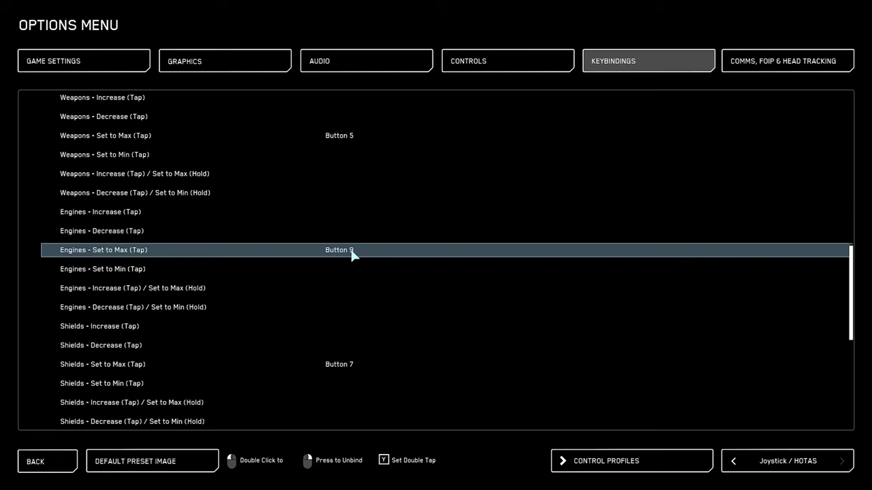
{"action": "scroll", "coordinate": [301, 363], "scroll_direction": "down", "scroll_amount": 1}
{"action": "scroll", "coordinate": [323, 354], "scroll_direction": "down", "scroll_amount": 3}
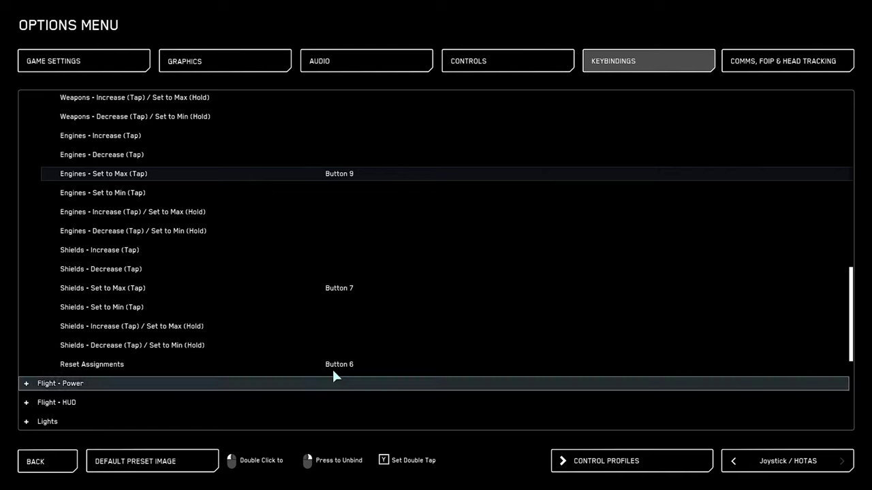
{"action": "left_click", "coordinate": [333, 366]}
{"action": "scroll", "coordinate": [196, 367], "scroll_direction": "up", "scroll_amount": 2}
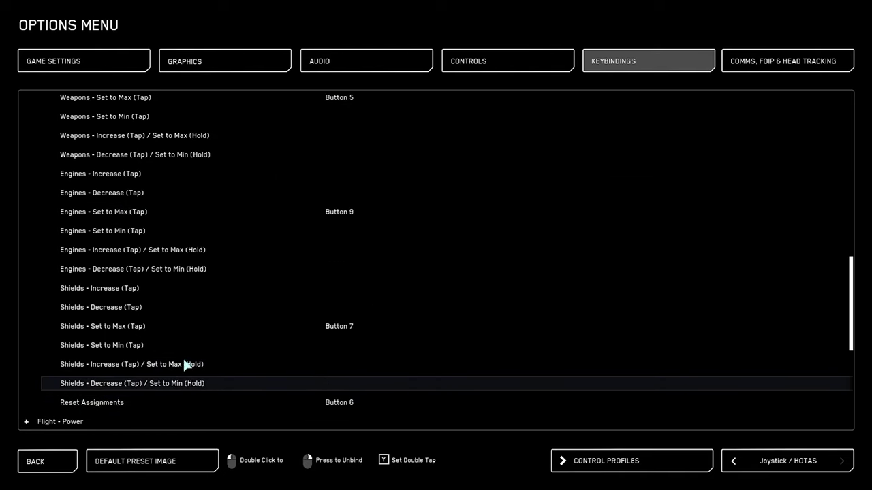
Open the mouse Inversion Settings in the control options and expand the Any Vehicle, Turret and Flight groups
{"action": "left_click", "coordinate": [381, 59]}
{"action": "left_click", "coordinate": [472, 62]}
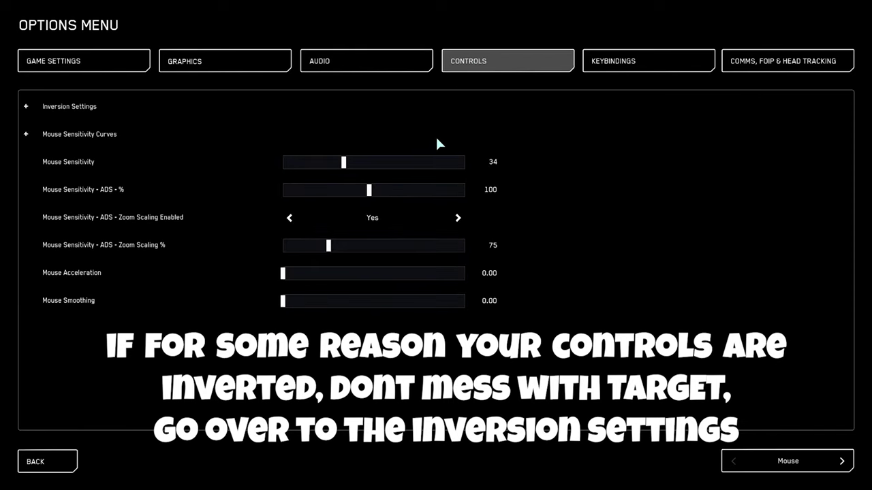
{"action": "left_click", "coordinate": [29, 107]}
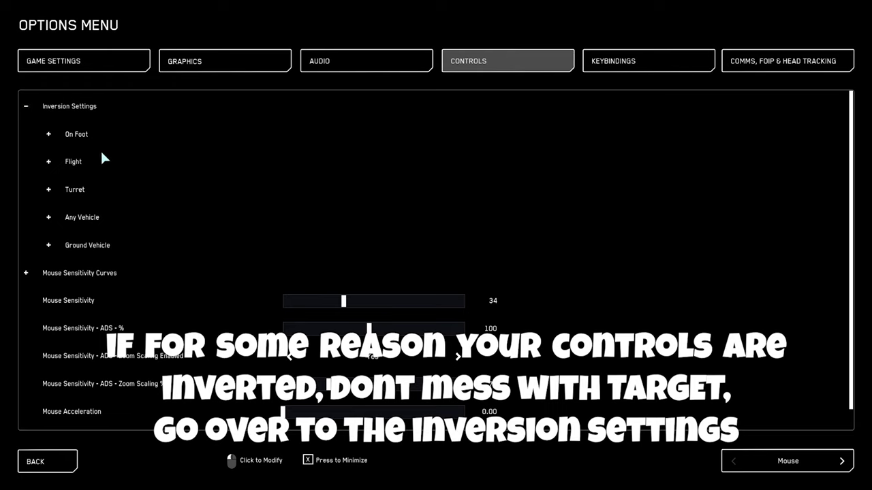
{"action": "left_click", "coordinate": [49, 217]}
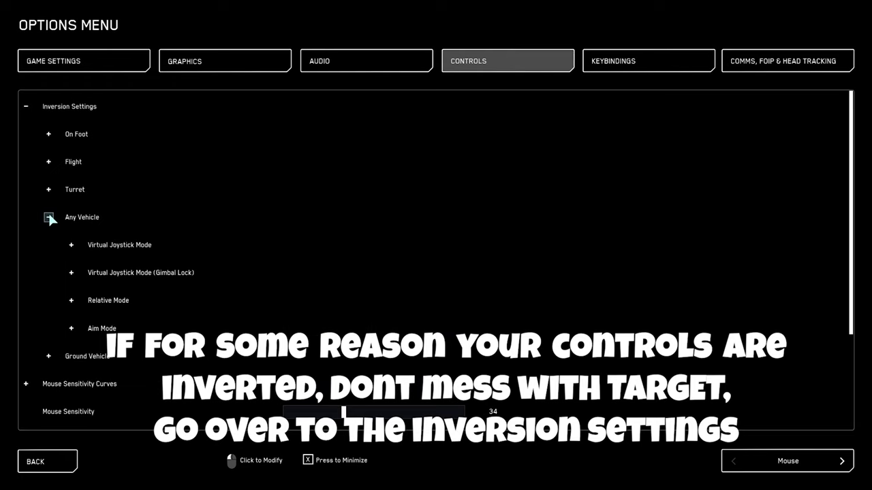
{"action": "left_click", "coordinate": [49, 189]}
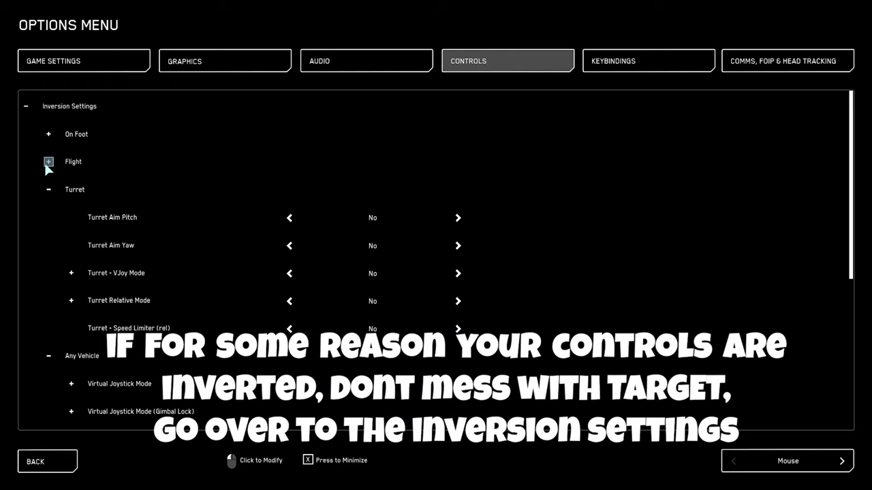
{"action": "left_click", "coordinate": [48, 162]}
{"action": "left_click", "coordinate": [72, 190]}
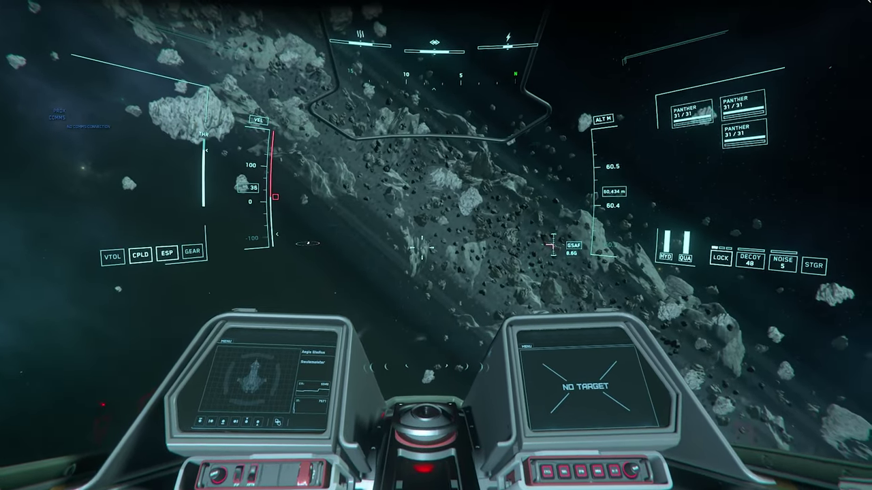
Switch from the cockpit view to the external third-person view of the ship
{"action": "key", "text": "F4"}
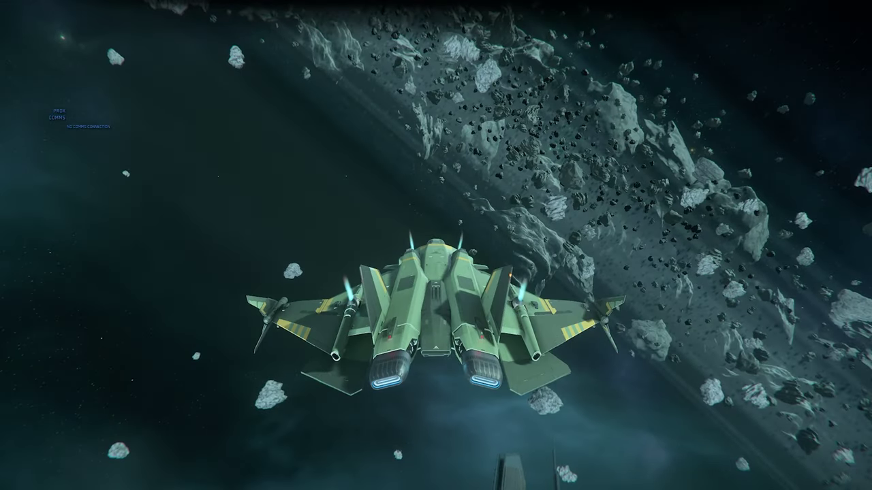